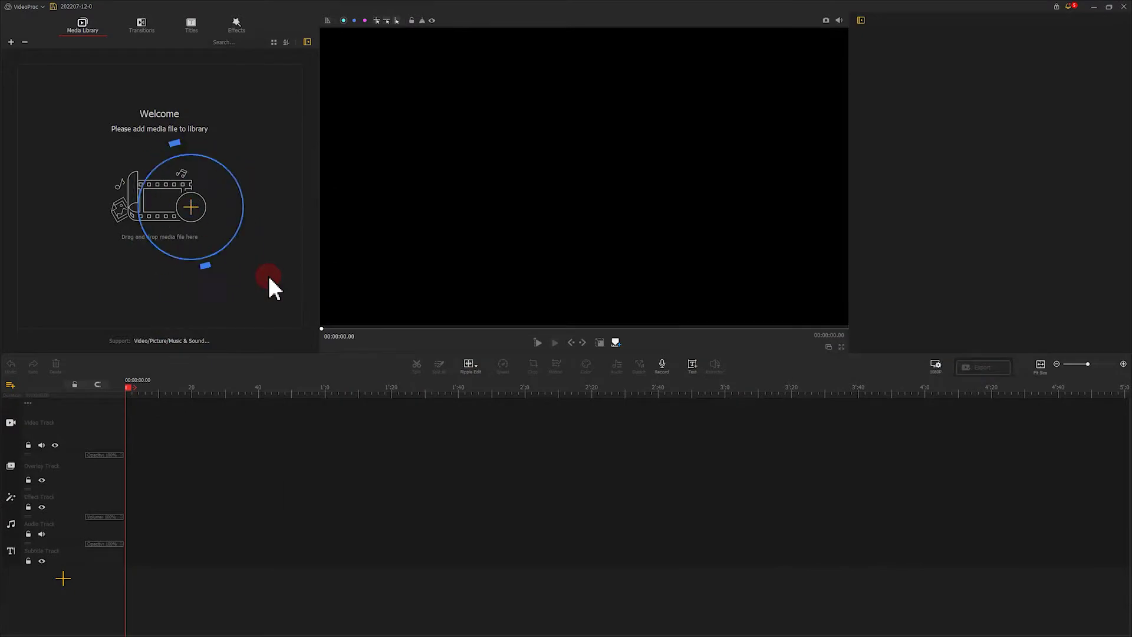
- Import video 1.mp4 into the Media Library
left_click(190, 207)
left_click(118, 89)
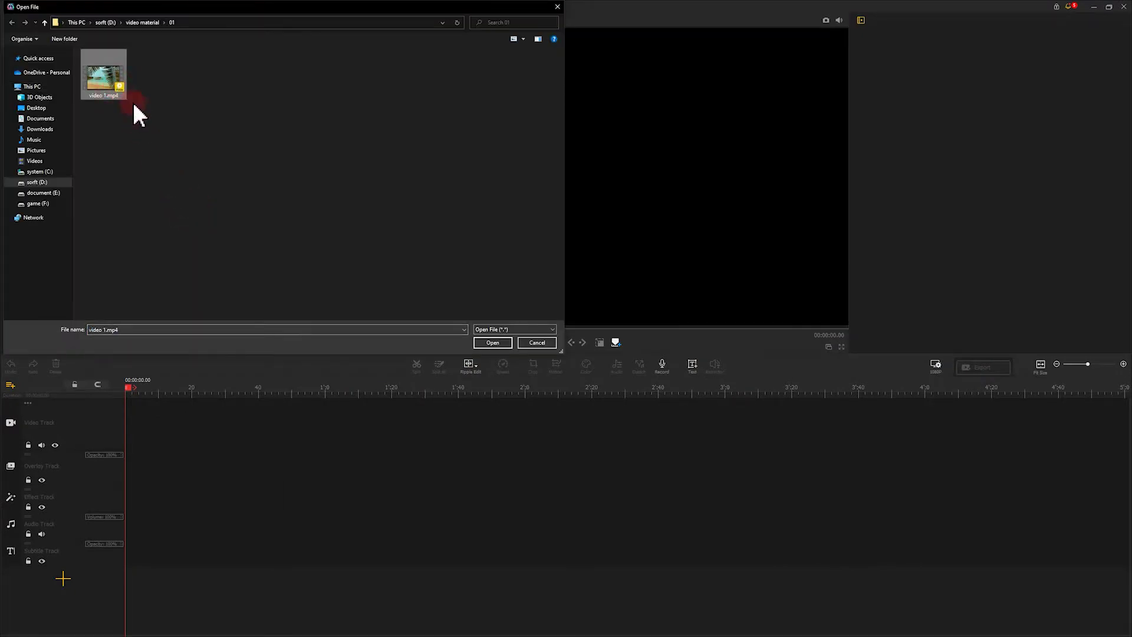
left_click(505, 346)
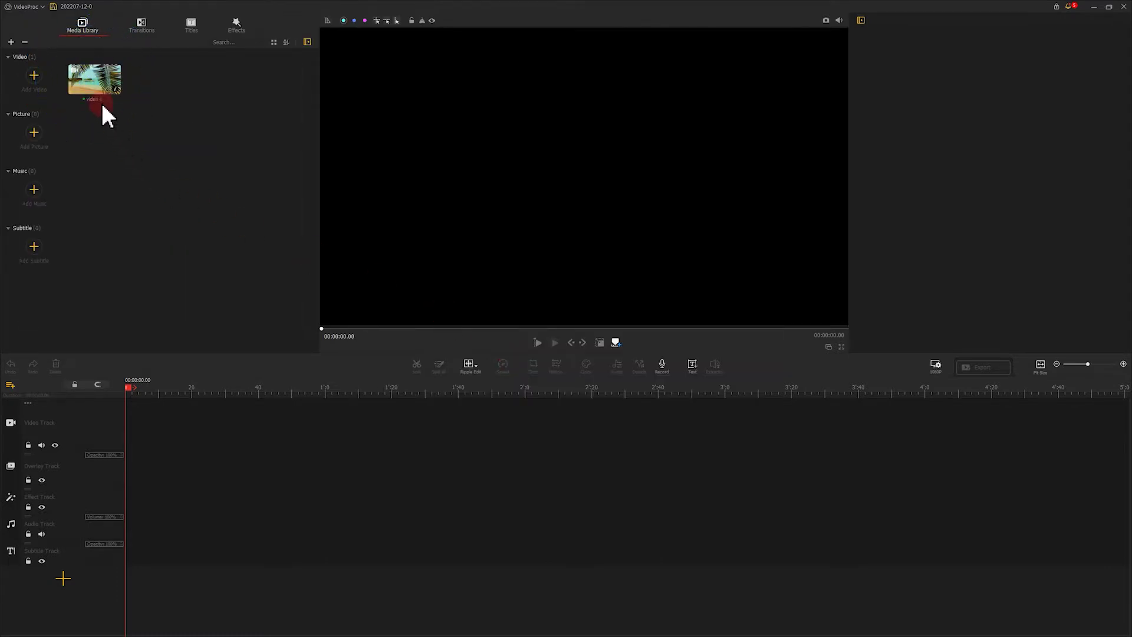
- Place video 1 on the video track and zoom the timeline to show the roughly 20-second clip
left_click(96, 90)
left_click_drag(97, 97, 158, 423)
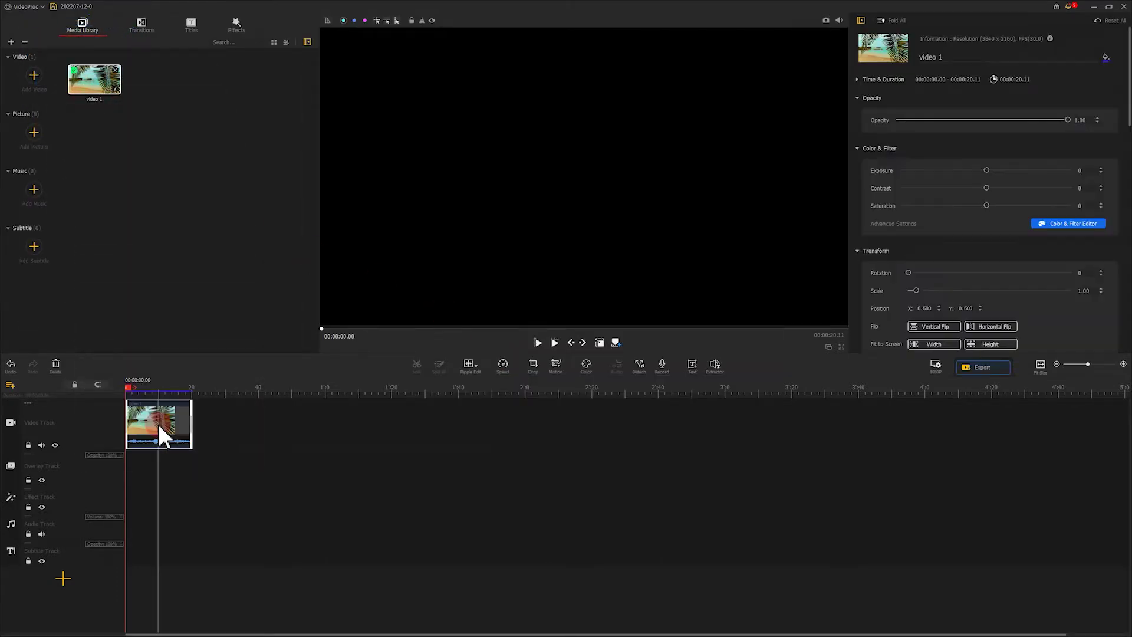
scroll(564, 392, "up", 5)
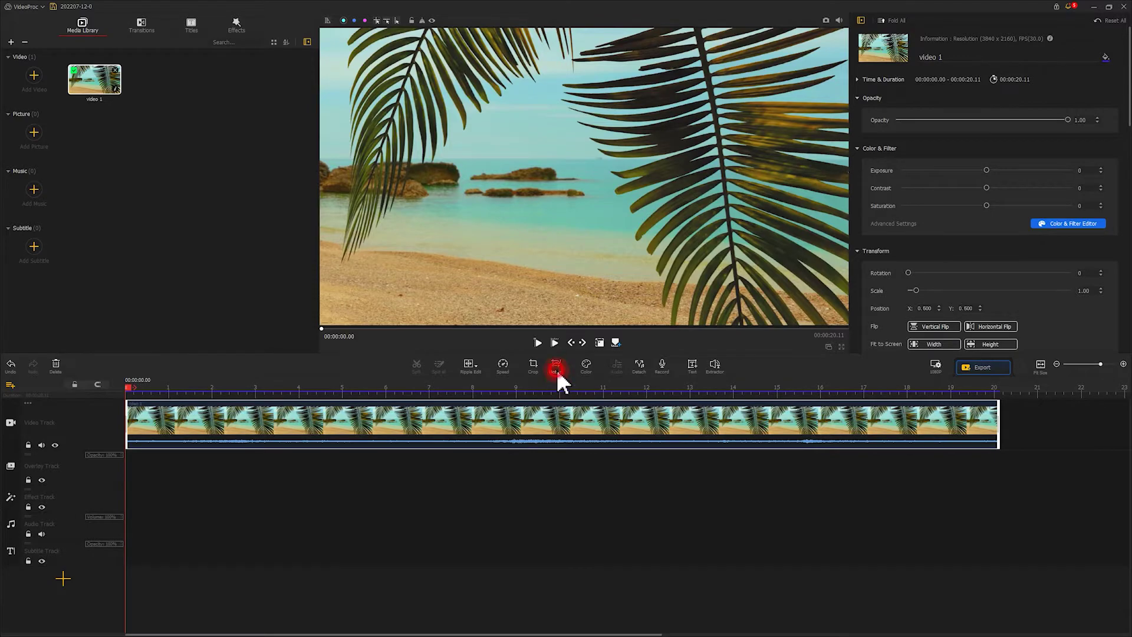
- Add a start keyframe on video 1 with a small, 42°-rotated crop frame over the islands
left_click(556, 367)
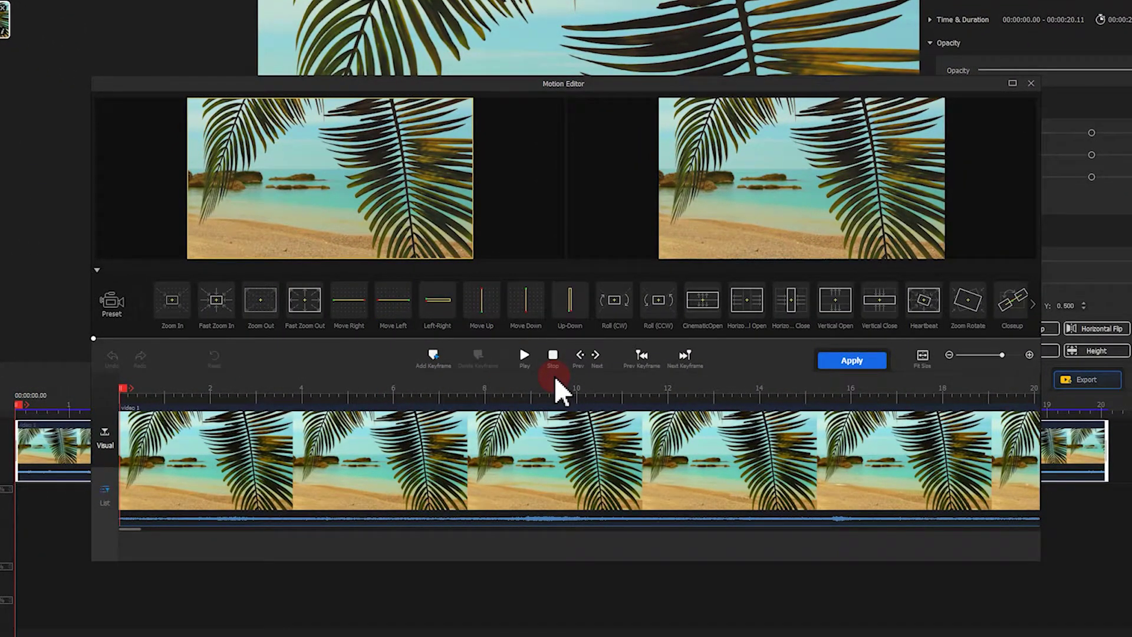
left_click(432, 355)
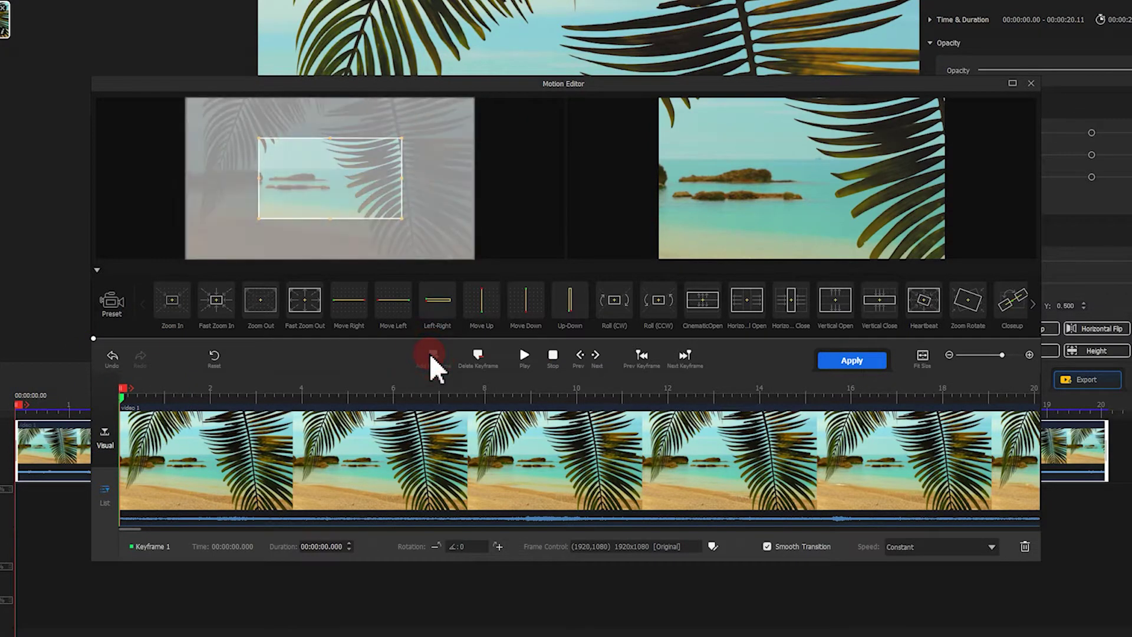
left_click(403, 223)
left_click_drag(403, 223, 369, 264)
left_click_drag(306, 192, 327, 215)
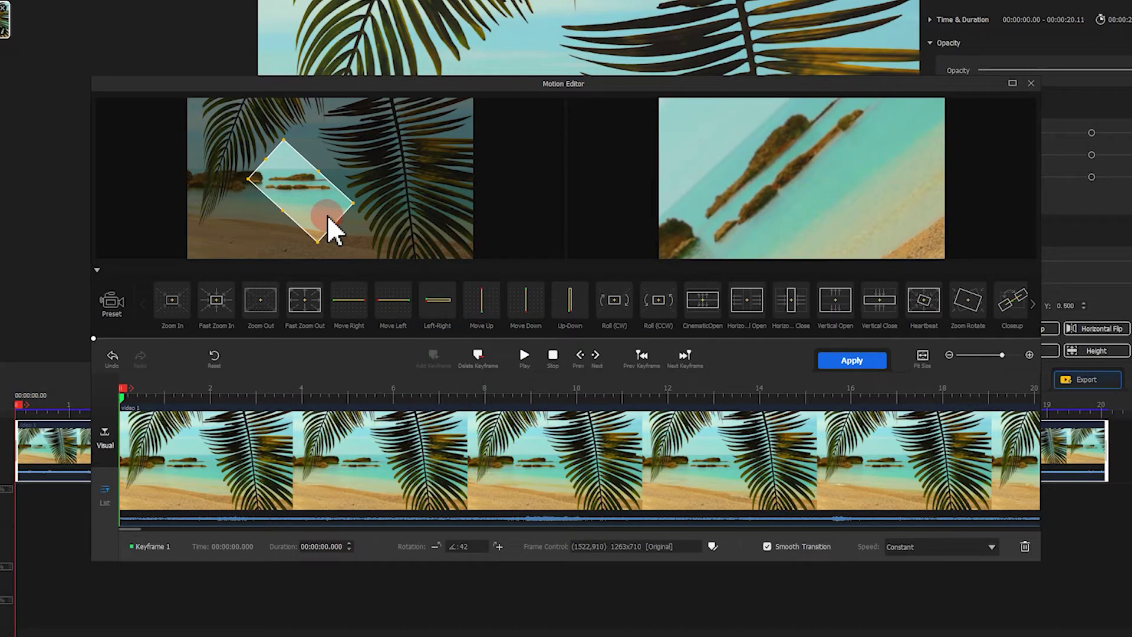
- Add a second keyframe at 00:00:07.96 with the crop frame rotated back upright
left_click(123, 388)
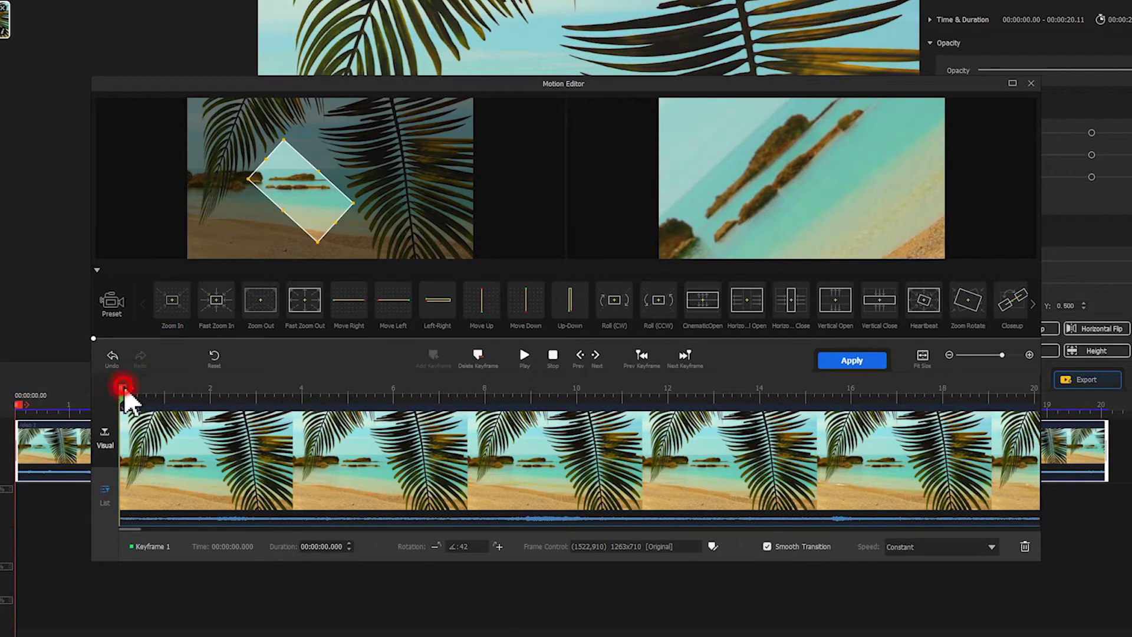
left_click_drag(125, 394, 490, 395)
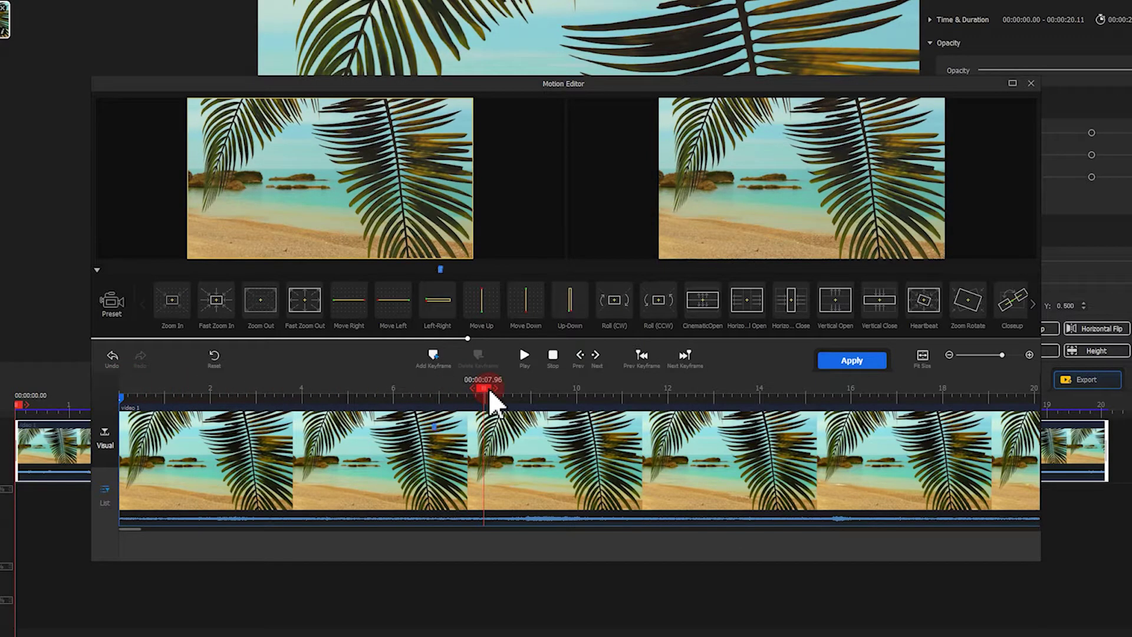
left_click(439, 358)
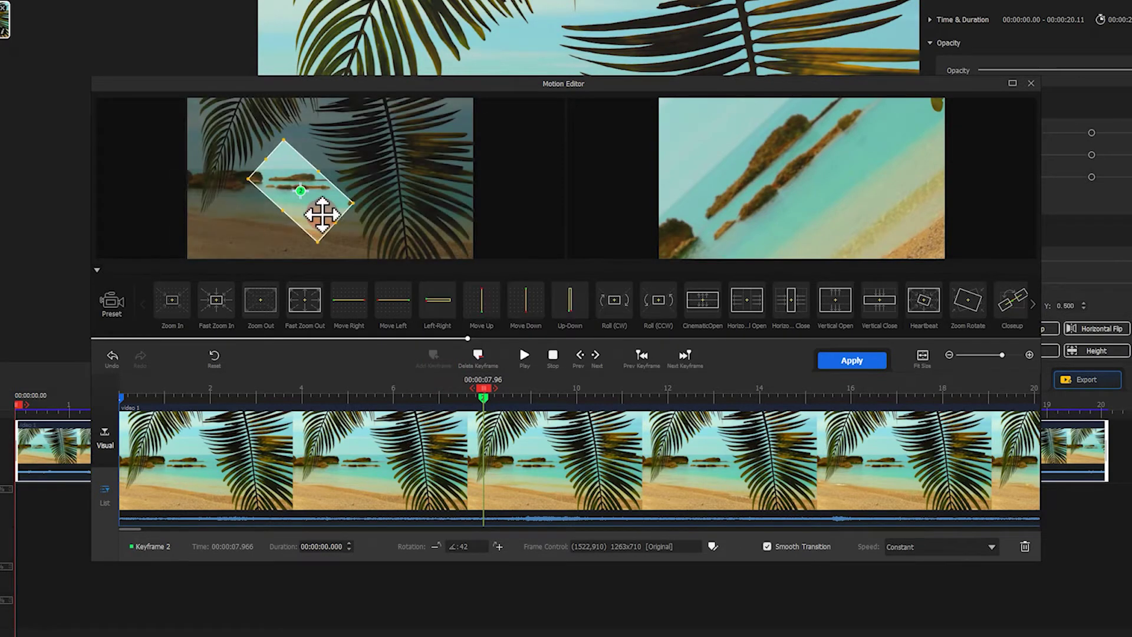
left_click_drag(366, 235, 453, 272)
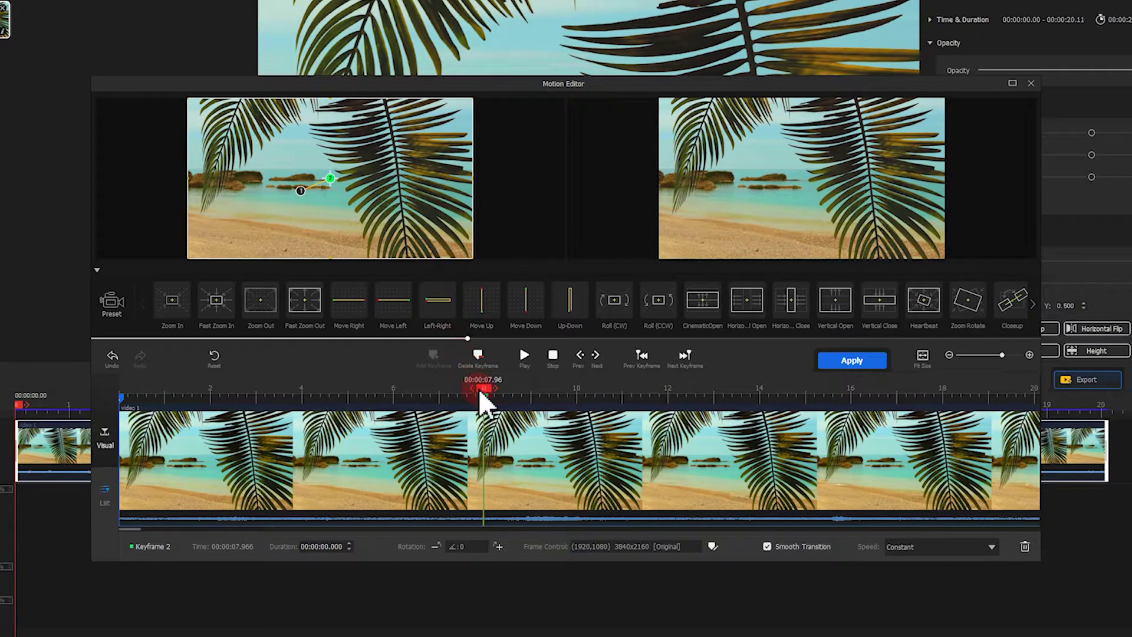
left_click_drag(482, 392, 86, 395)
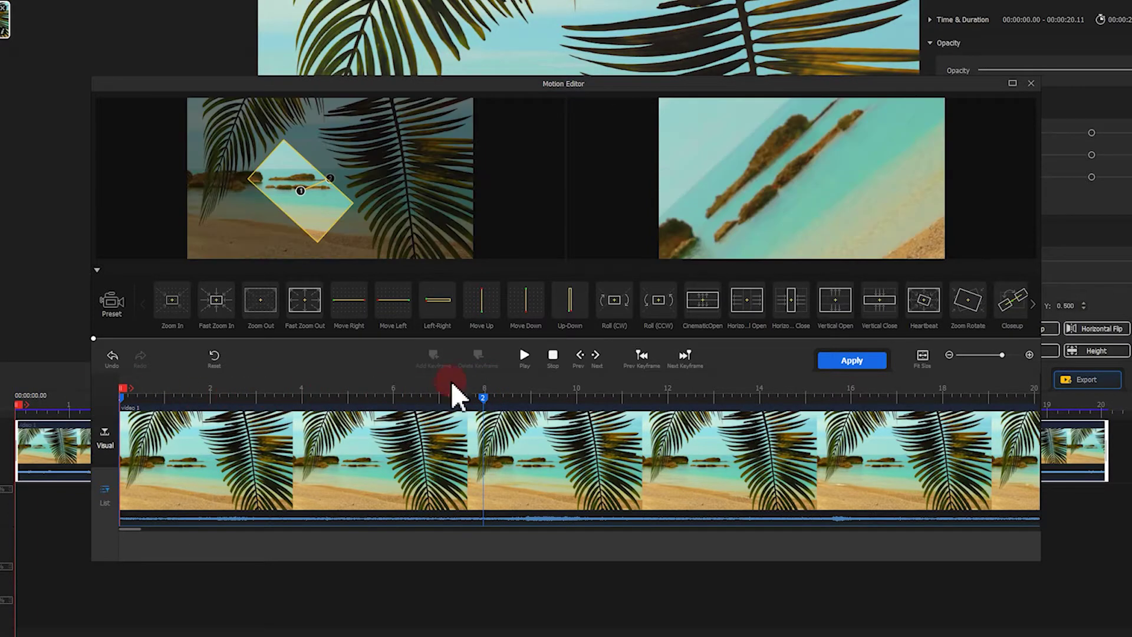
- Preview the motion animation, then set the playhead to 00:00:06.00
left_click(523, 355)
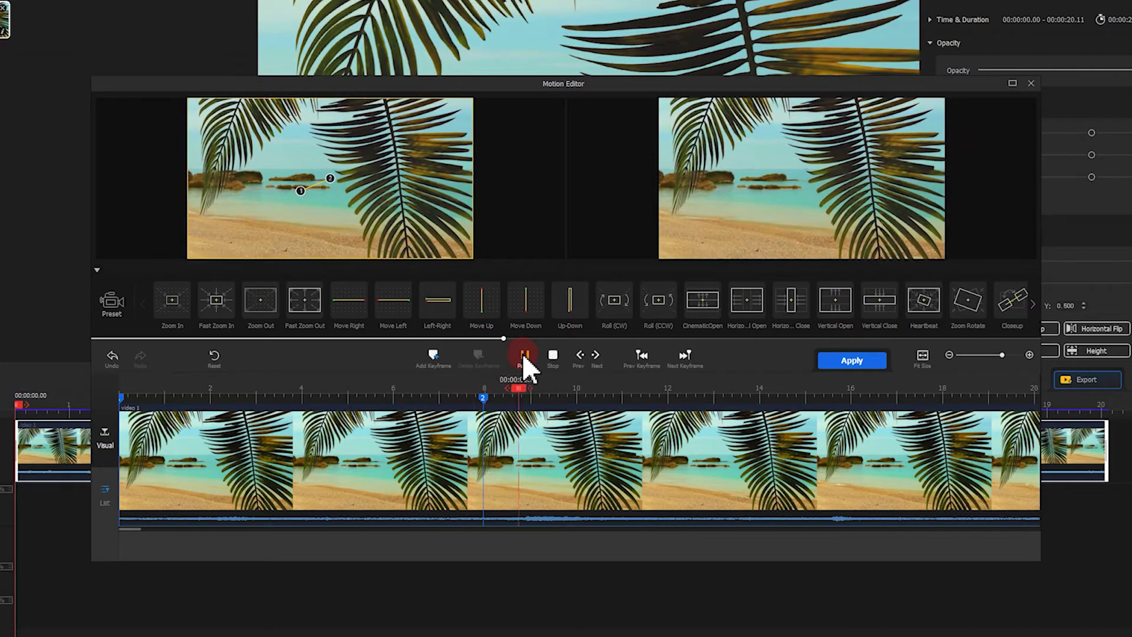
left_click(522, 353)
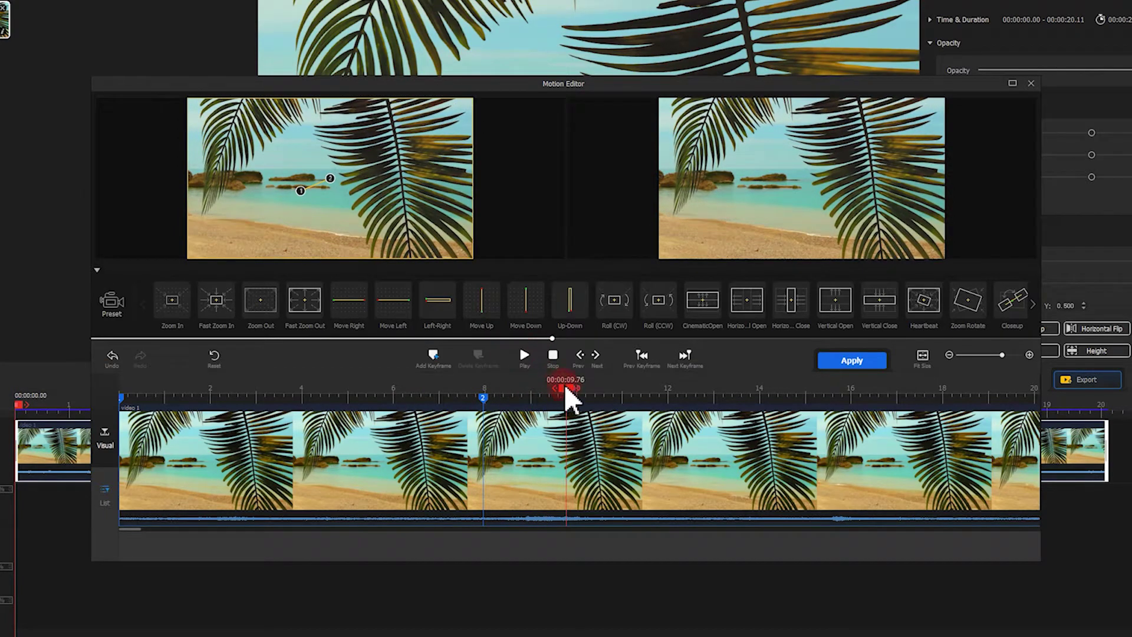
left_click_drag(565, 388, 392, 391)
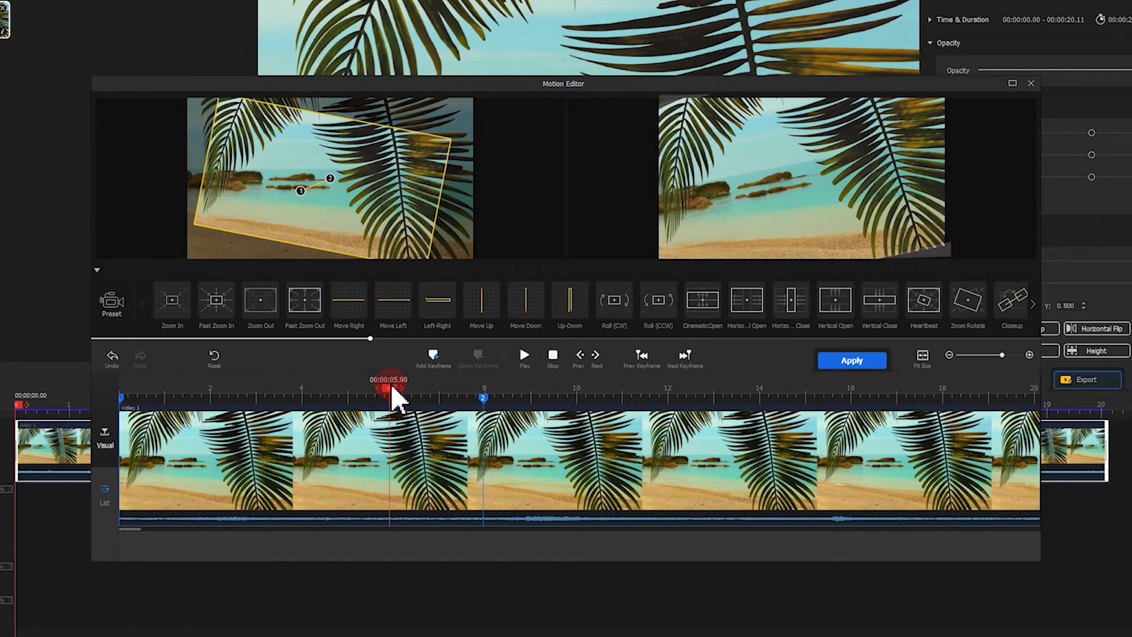
left_click(392, 397)
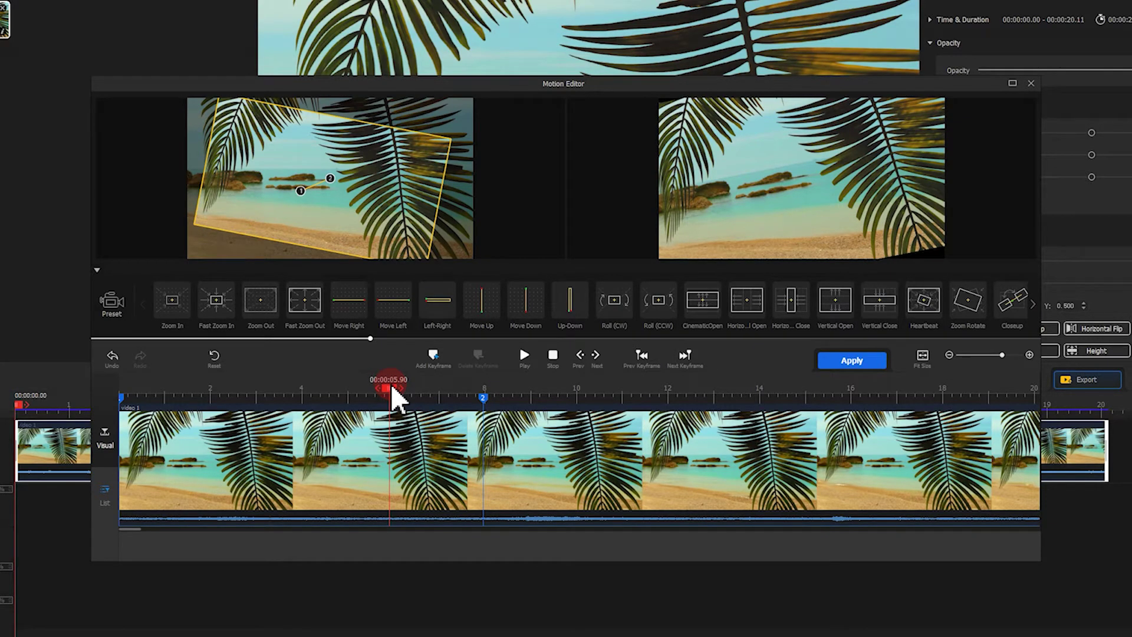
left_click_drag(396, 400, 401, 402)
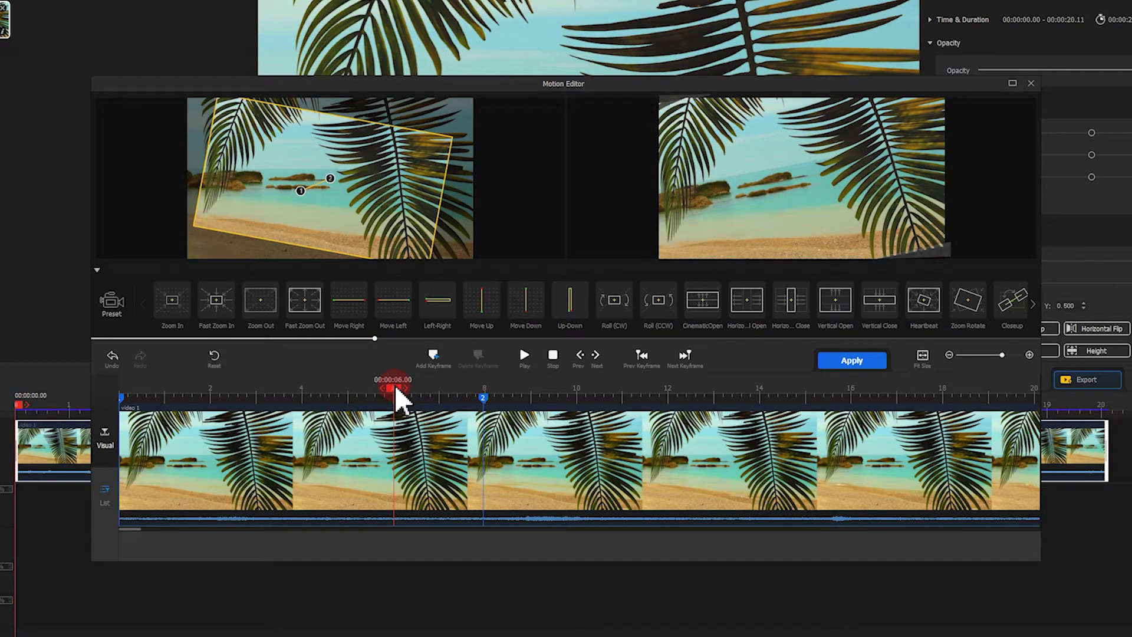
- Add a keyframe at 6 seconds with a slightly resized and repositioned crop frame
left_click(433, 356)
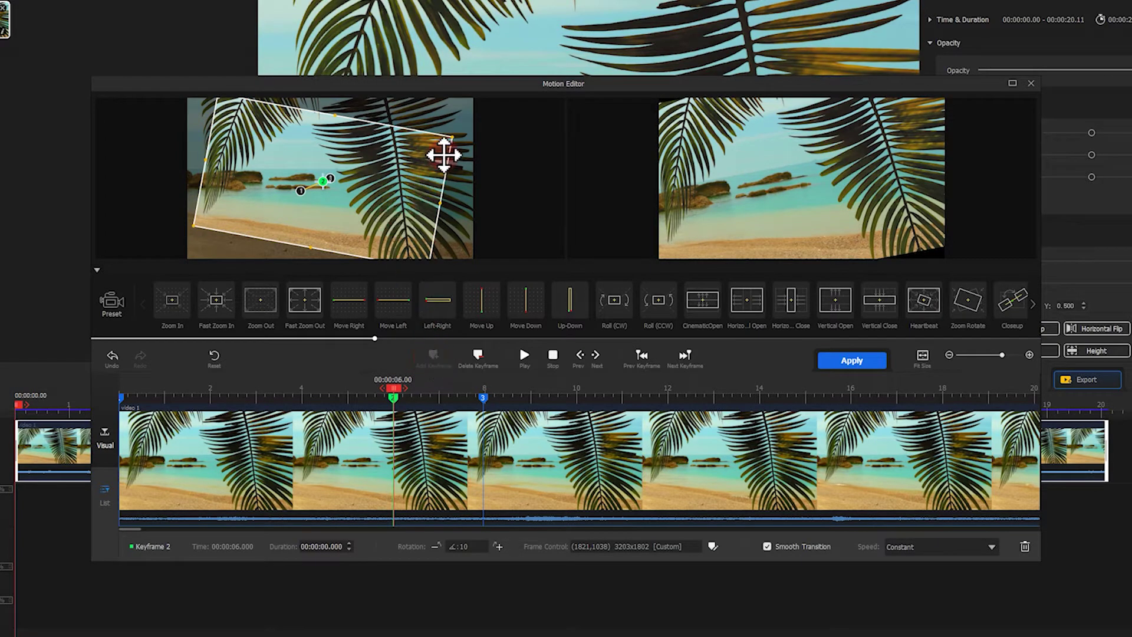
left_click_drag(452, 136, 442, 144)
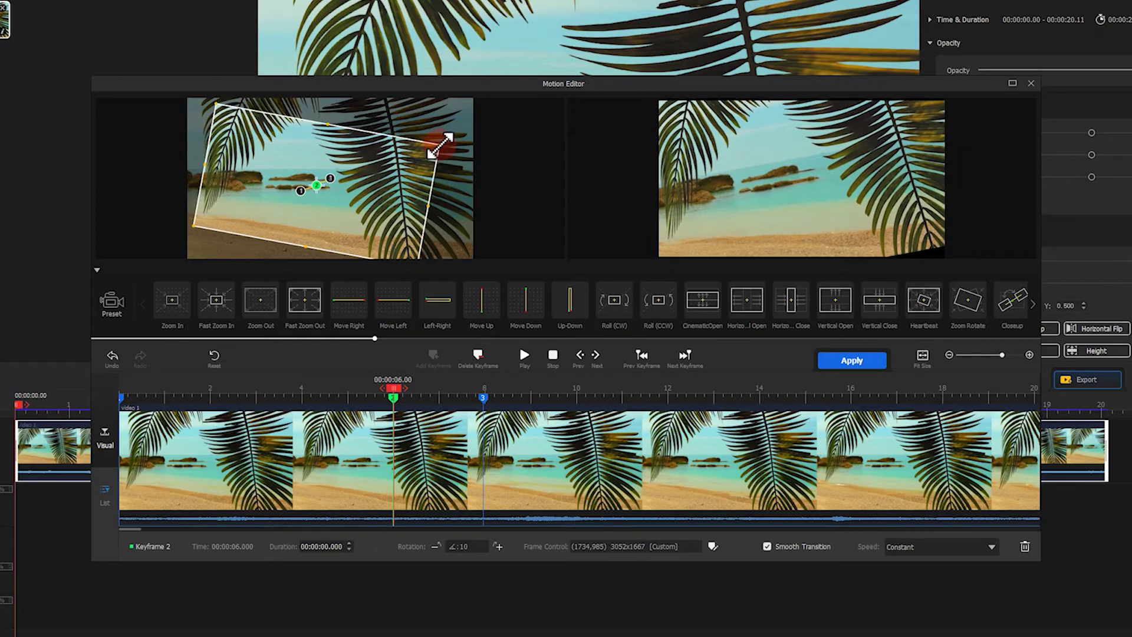
left_click_drag(384, 187, 391, 180)
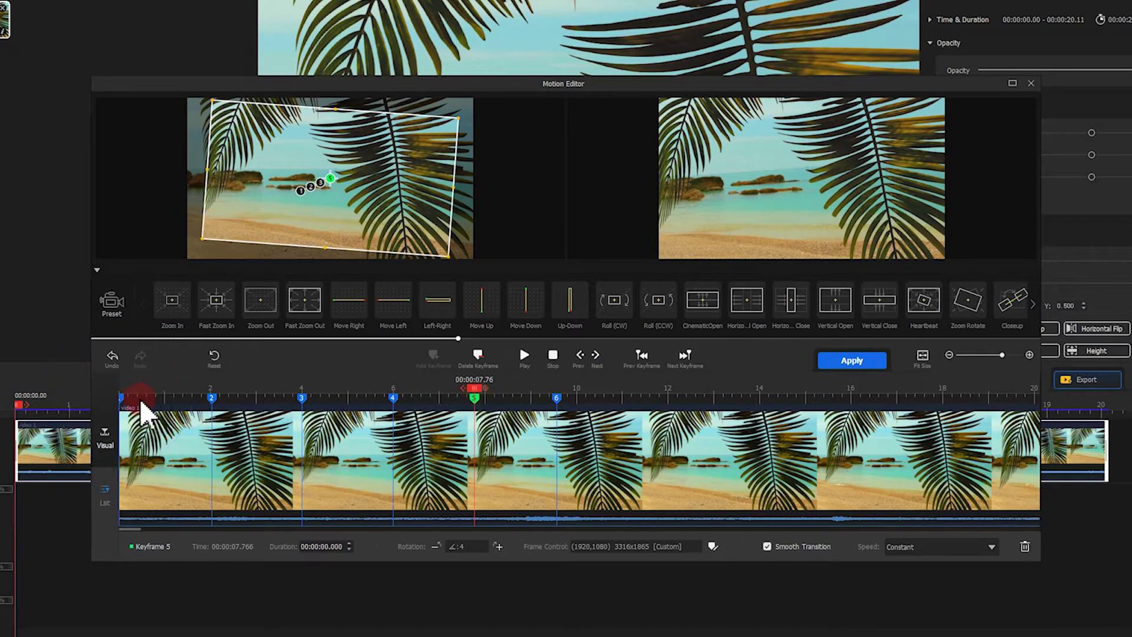
left_click(122, 399)
- Set keyframe 1's speed to Speed Up and keyframe 6's to Speed Down, then preview the motion
left_click(928, 532)
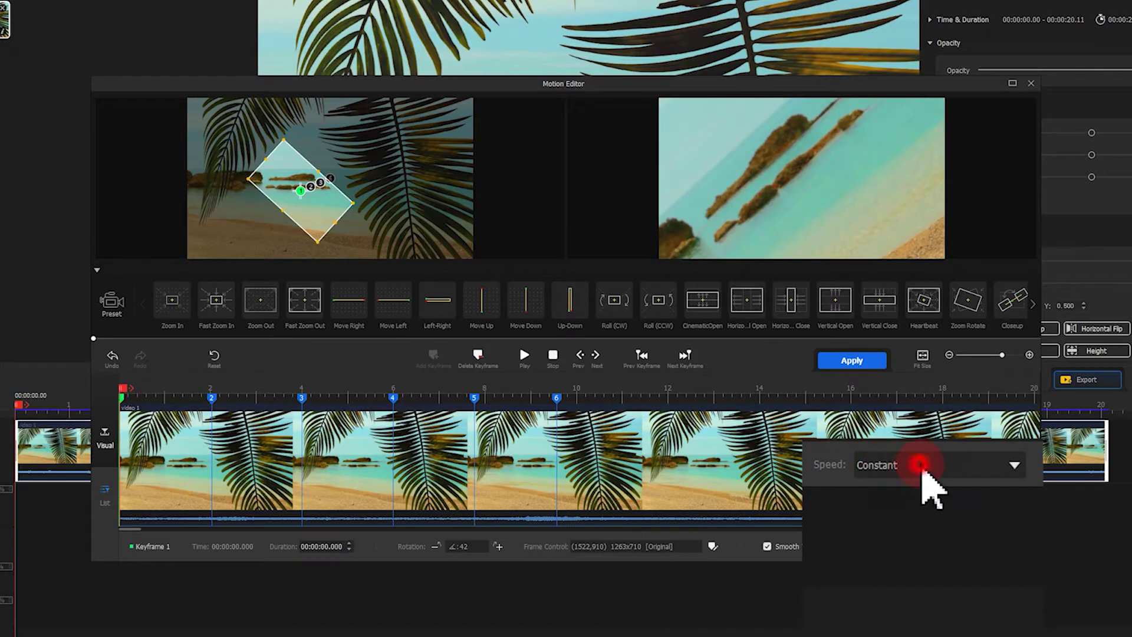
left_click(918, 519)
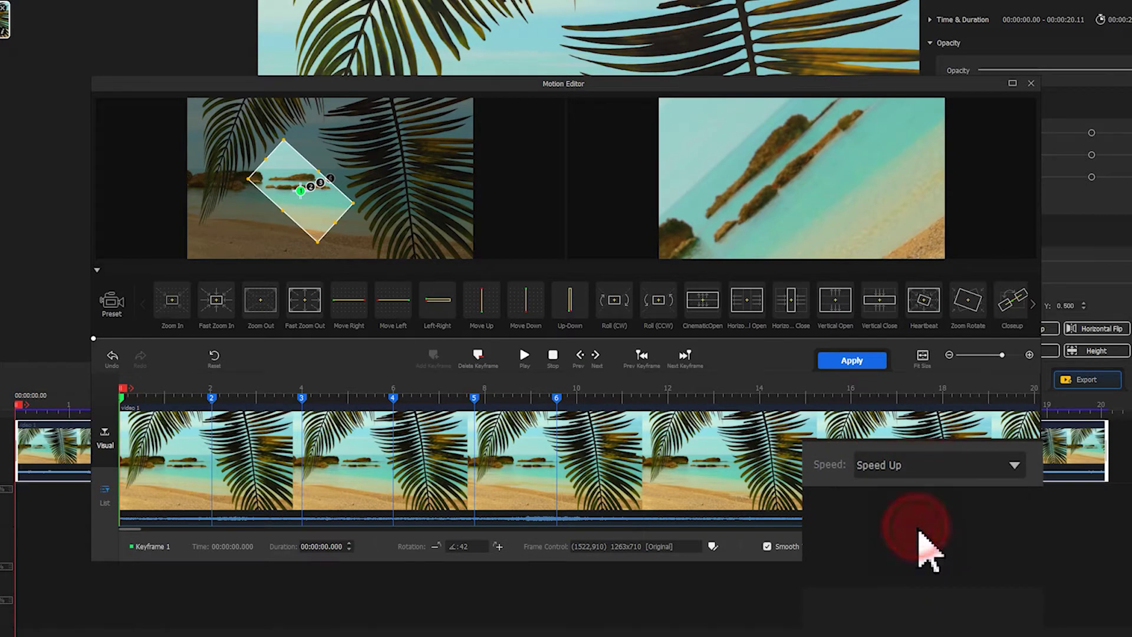
left_click(557, 398)
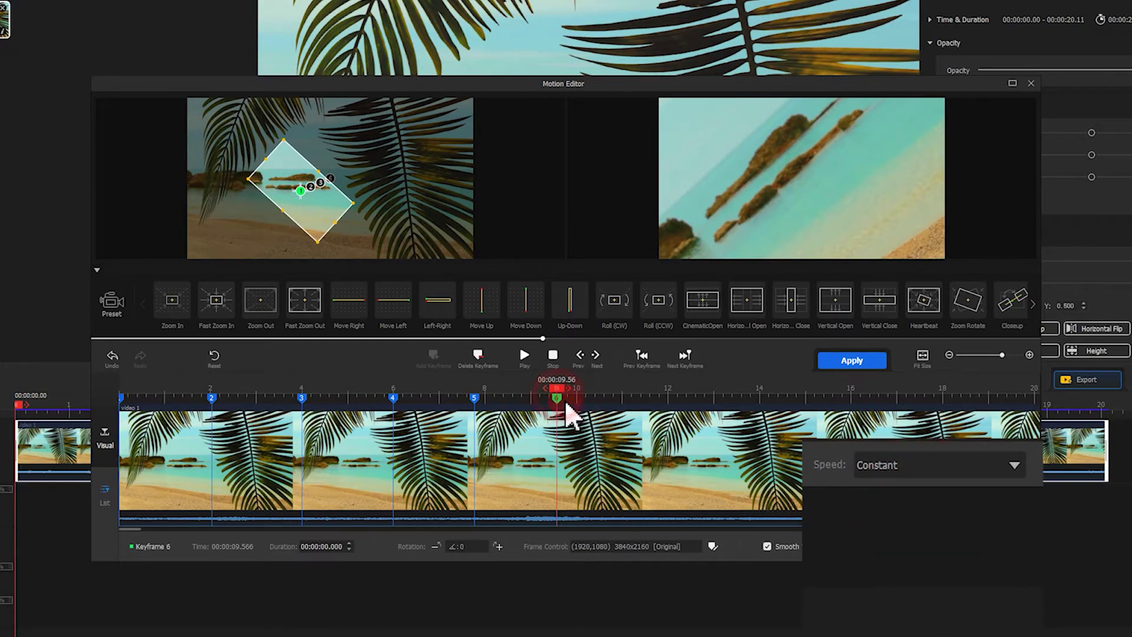
left_click(952, 466)
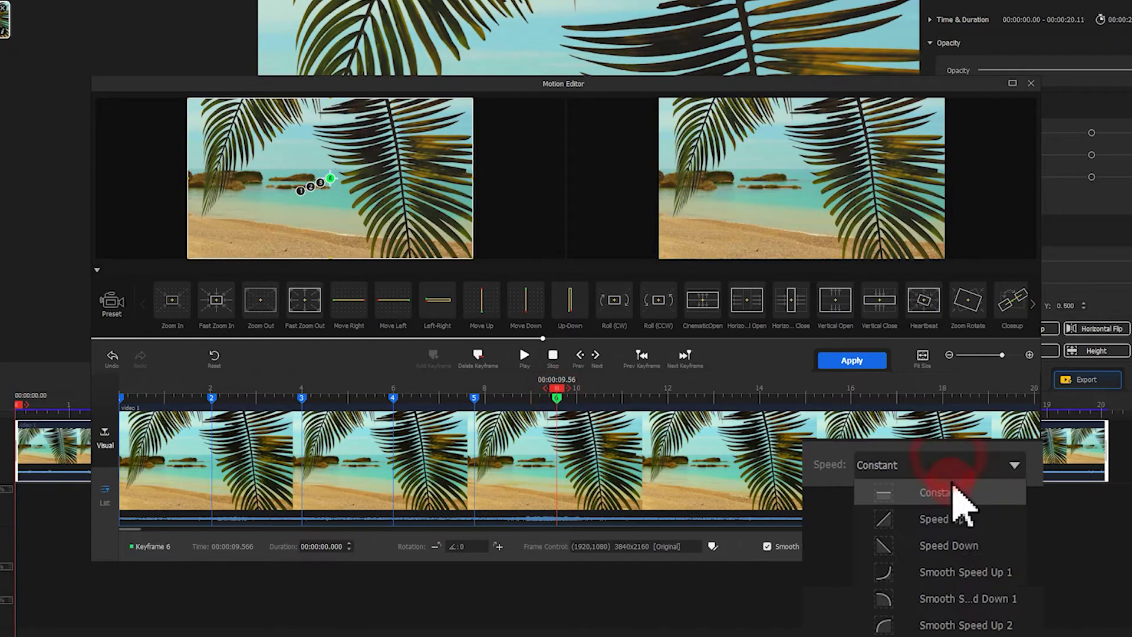
left_click(944, 546)
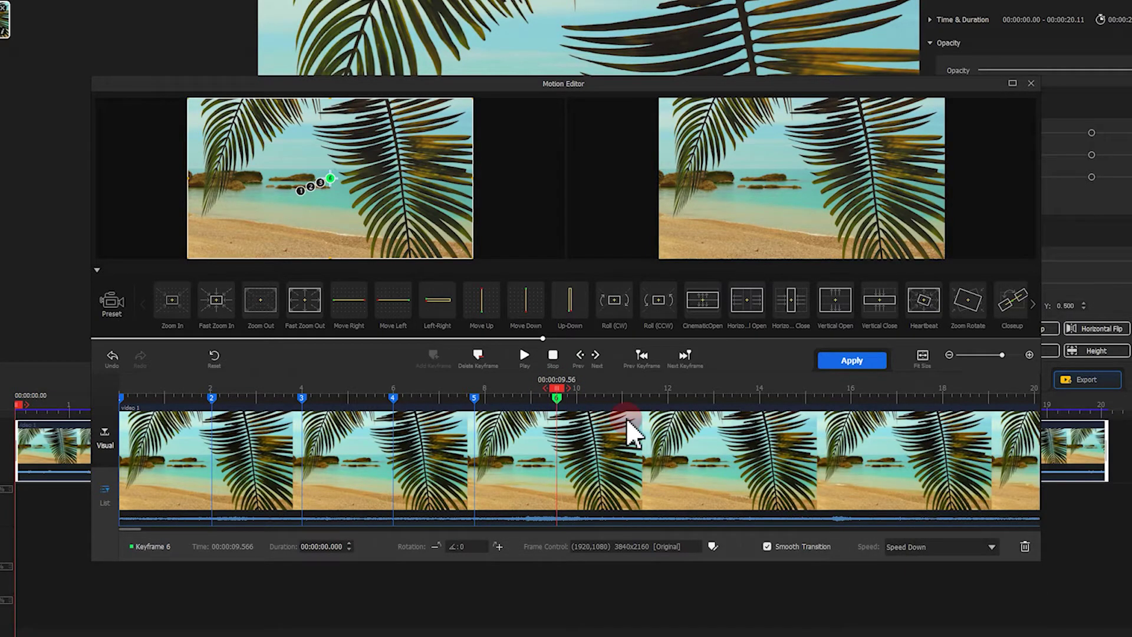
left_click(532, 355)
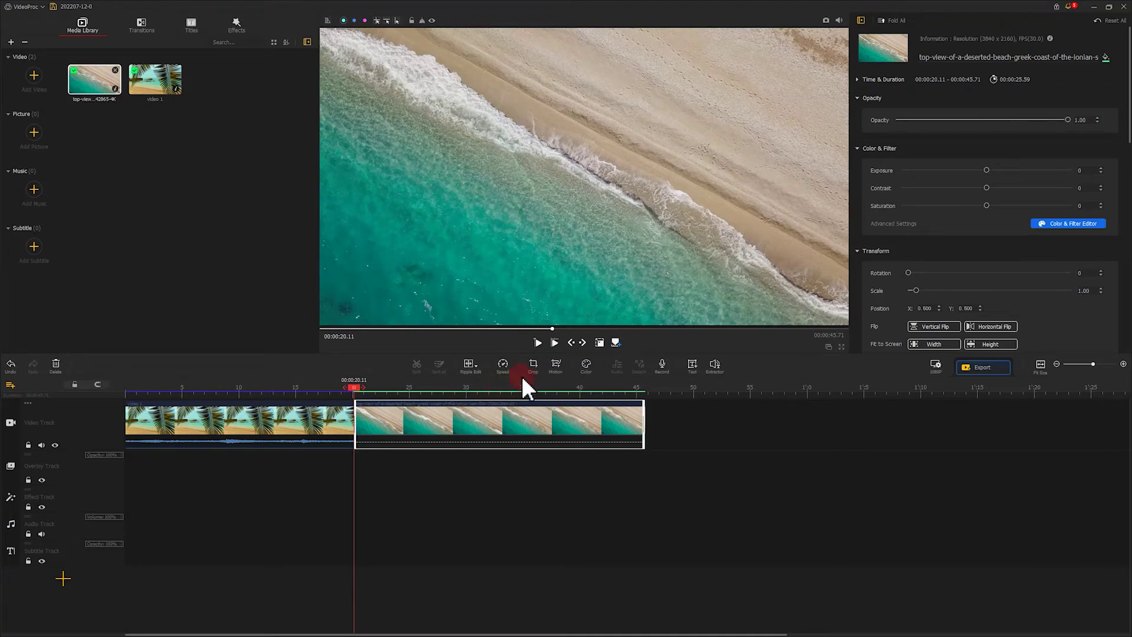
- Add a start keyframe on the aerial clip with a small, 180°-rotated frame over the shoreline
left_click(554, 366)
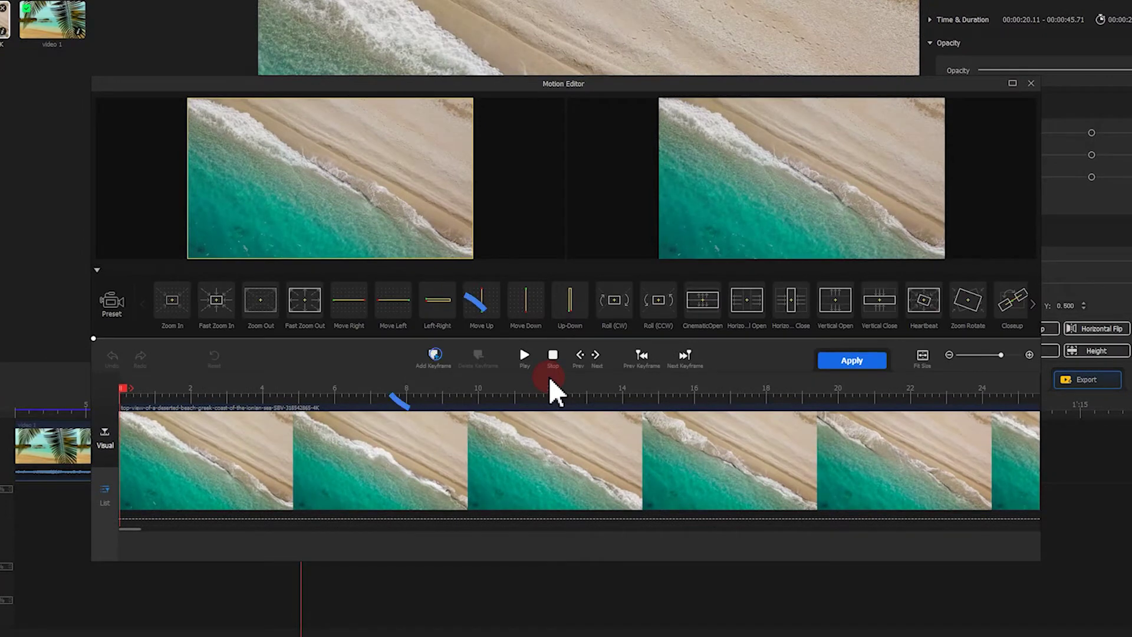
left_click(435, 355)
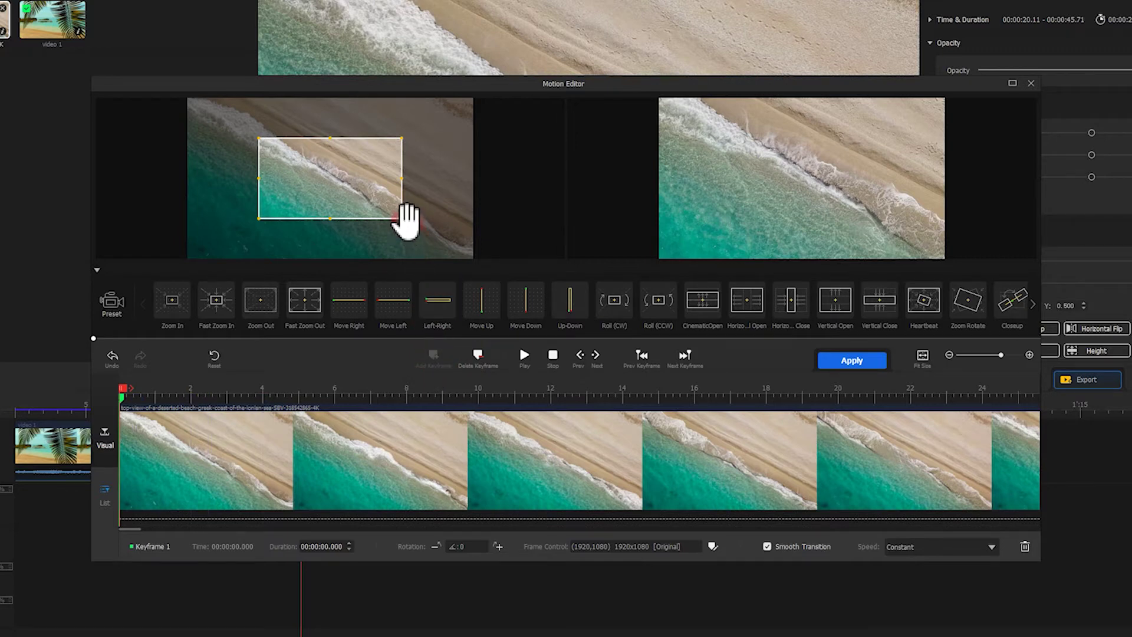
left_click_drag(403, 219, 338, 192)
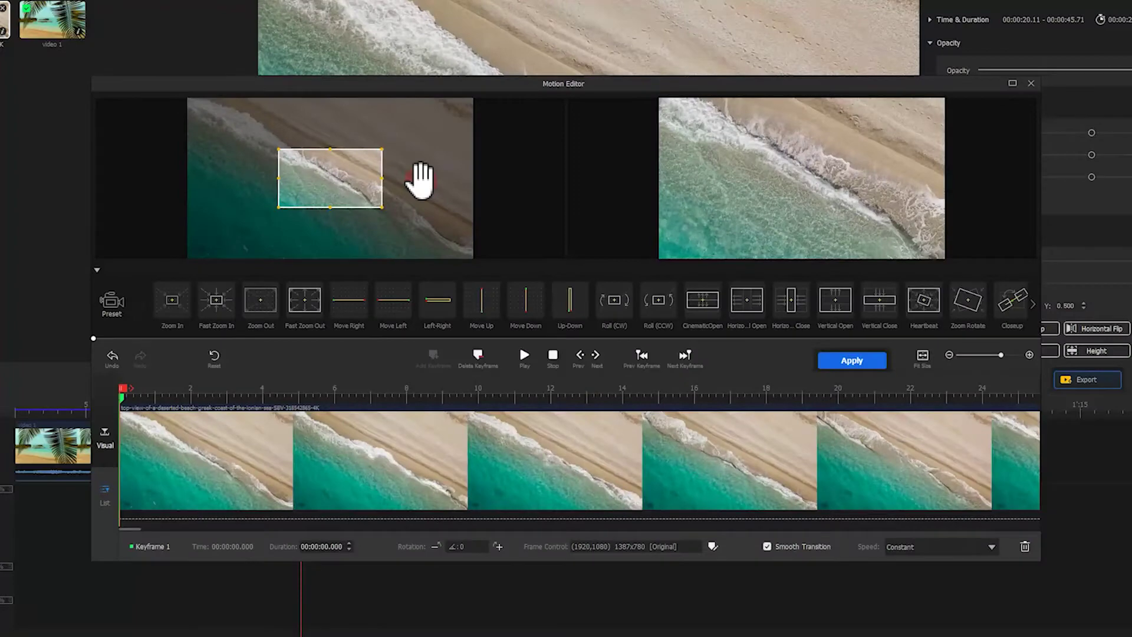
left_click_drag(420, 180, 282, 182)
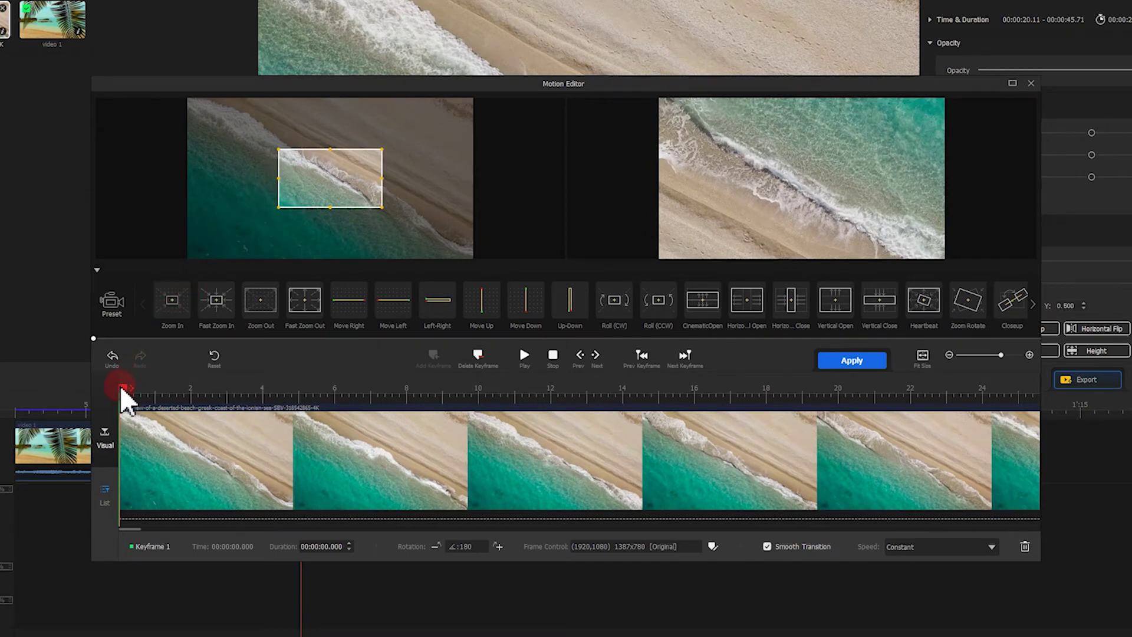
left_click_drag(122, 392, 485, 398)
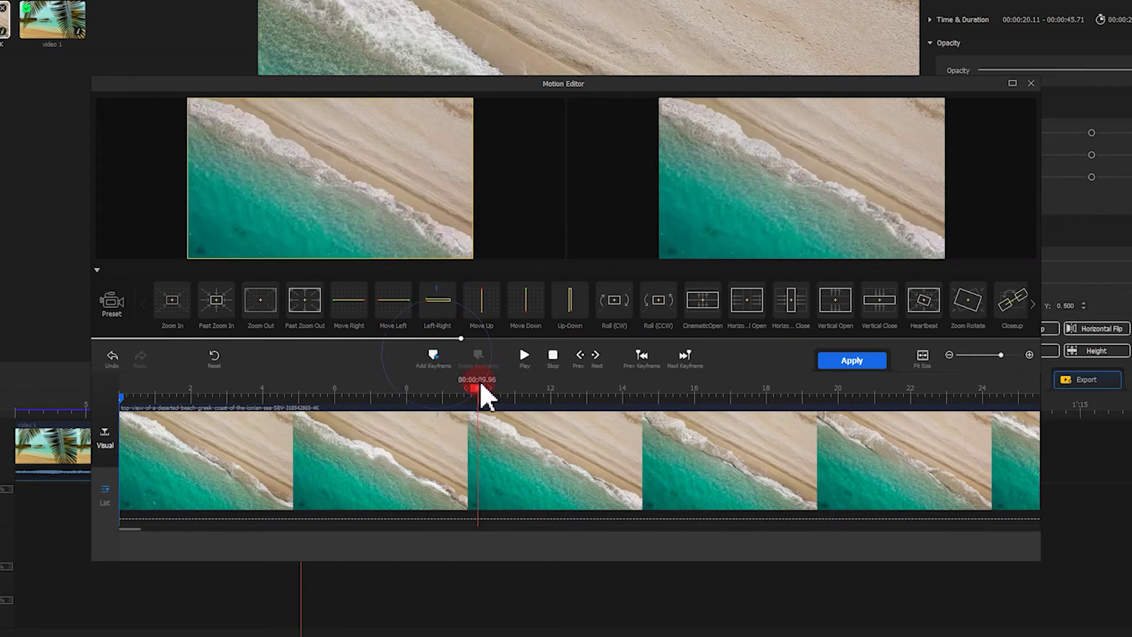
- Add a keyframe near 9.96 s showing the full upright frame, then preview the motion
left_click(440, 359)
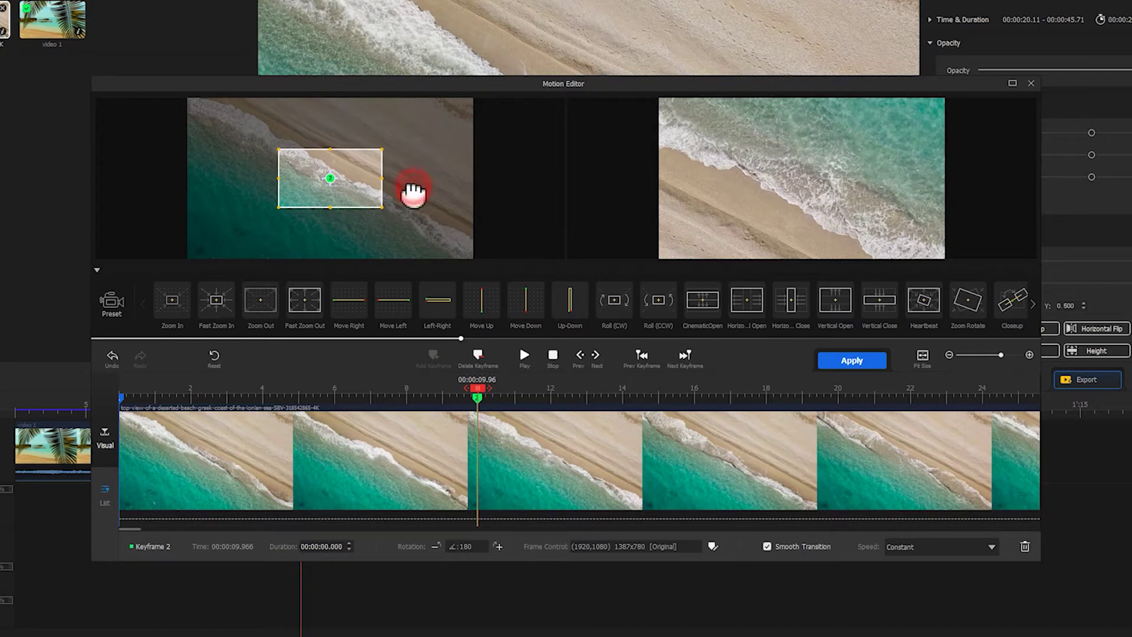
left_click_drag(413, 192, 270, 176)
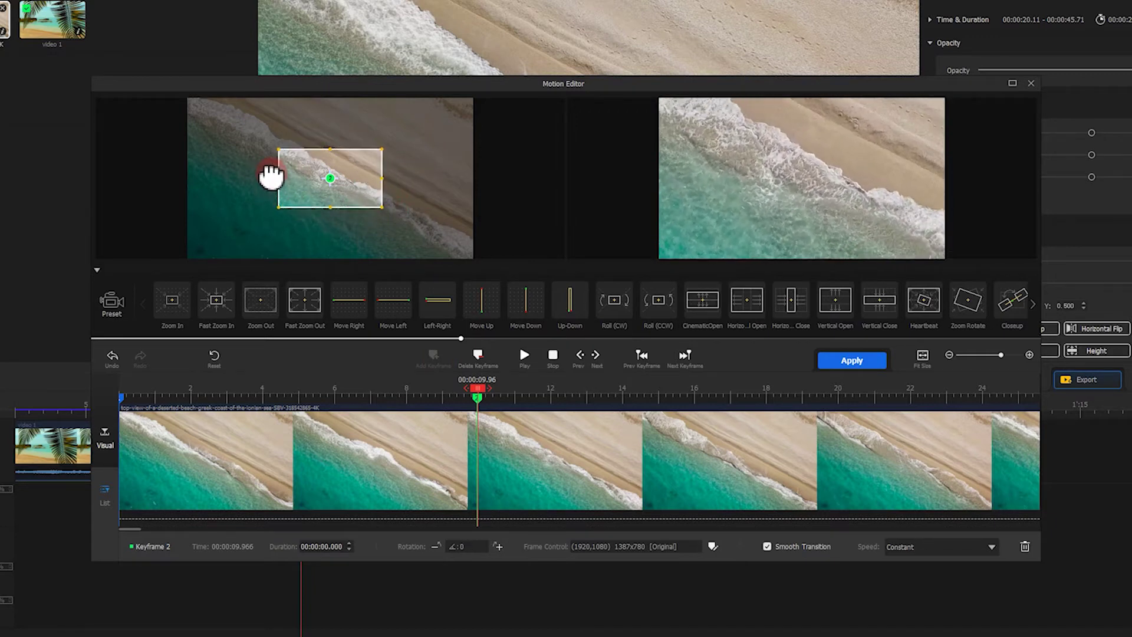
left_click_drag(344, 189, 406, 268)
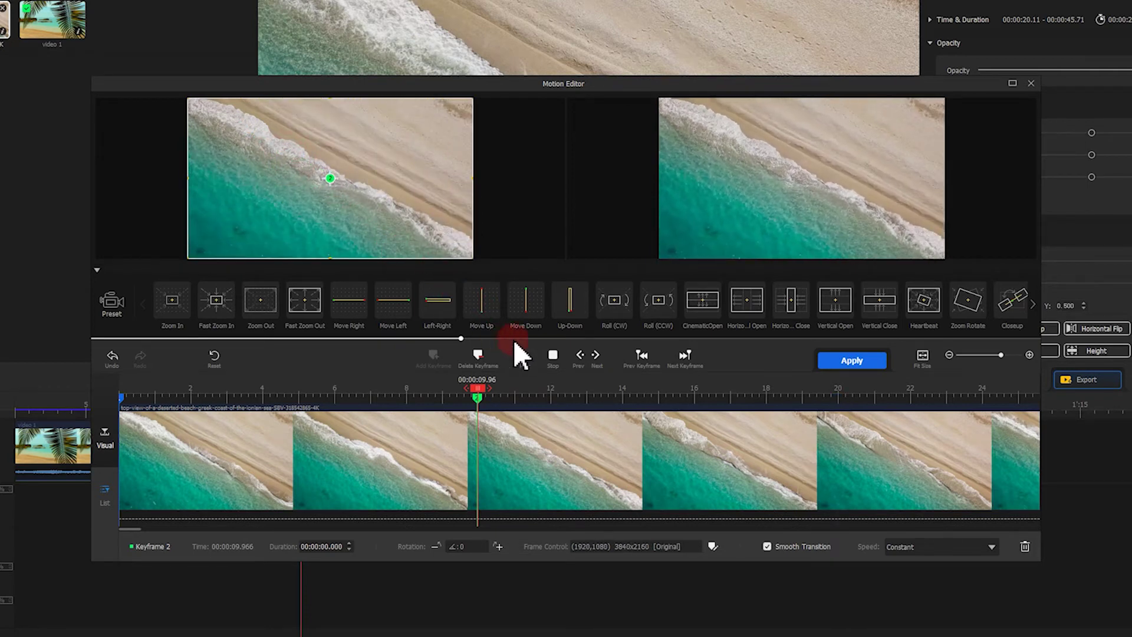
left_click(550, 356)
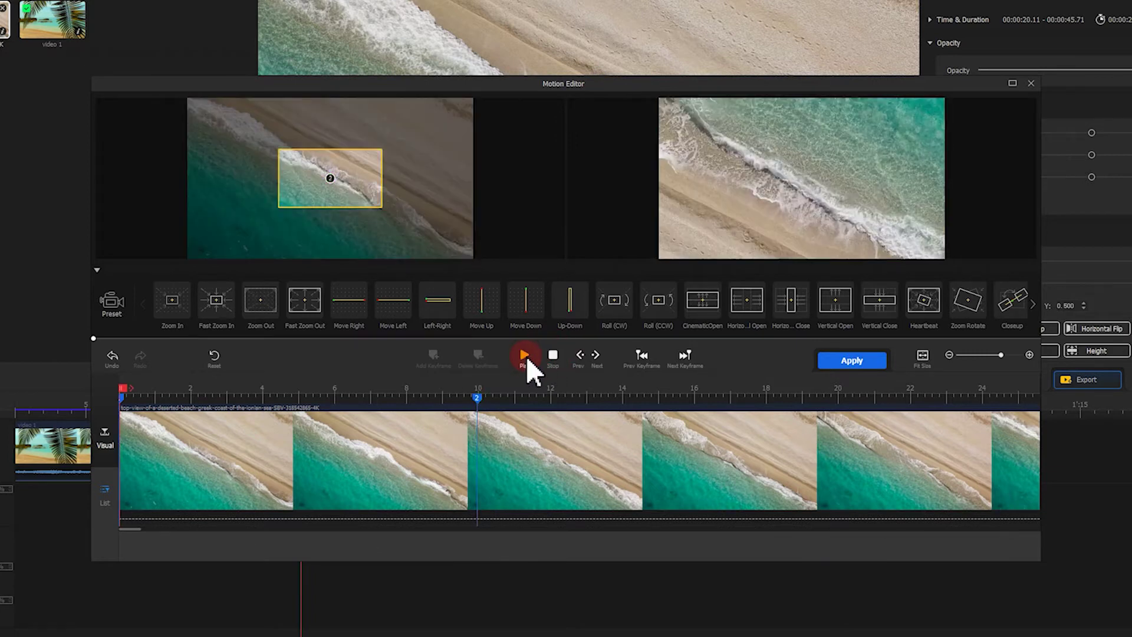
left_click(525, 355)
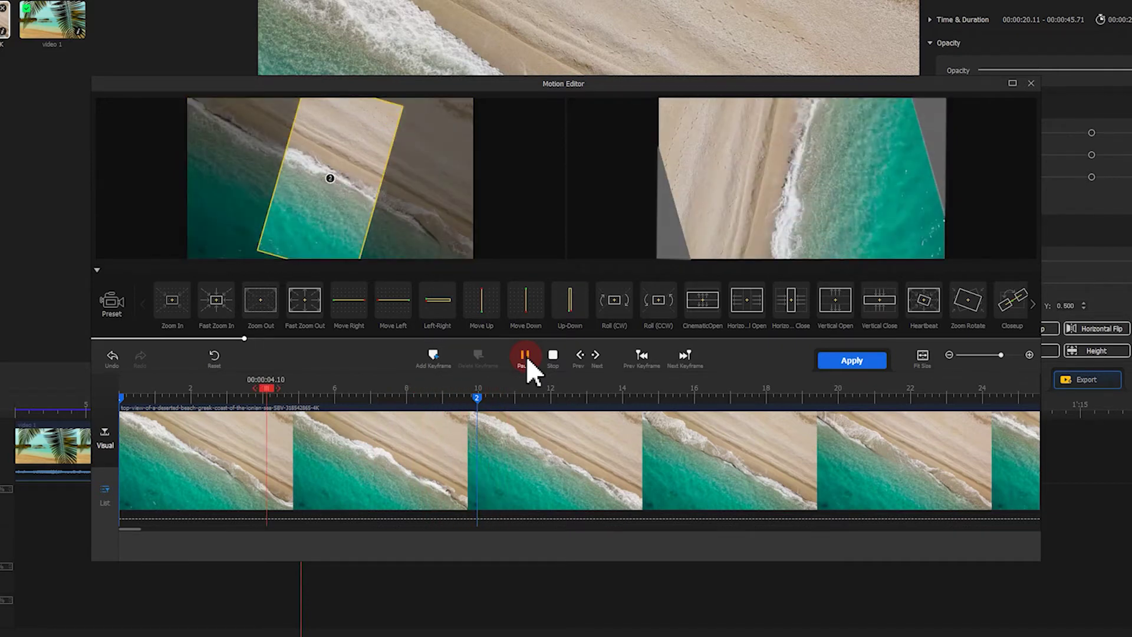
left_click(525, 355)
- Add a roughly 91°-rotated keyframe at 4.93 s on the aerial clip and play the preview
left_click(585, 390)
left_click_drag(583, 391, 393, 393)
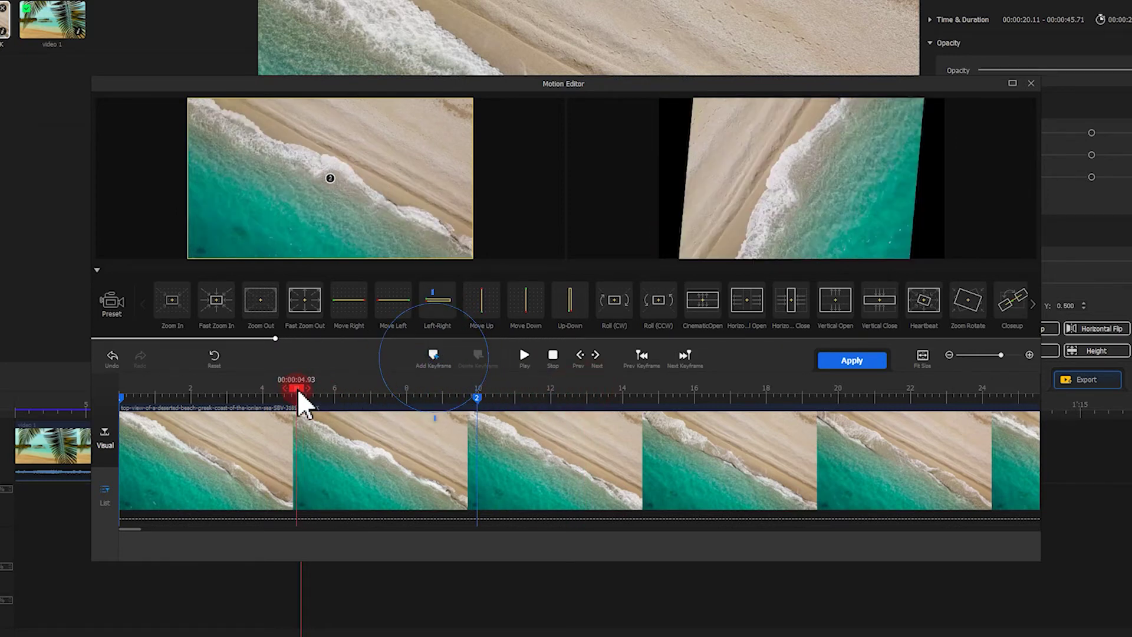
left_click(441, 355)
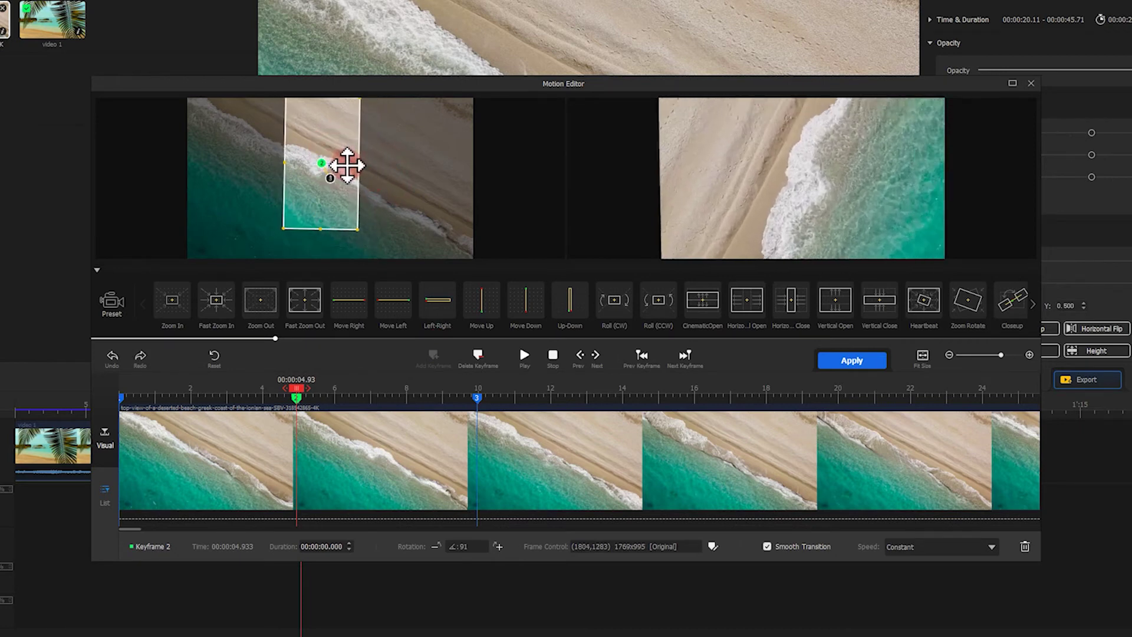
left_click(524, 354)
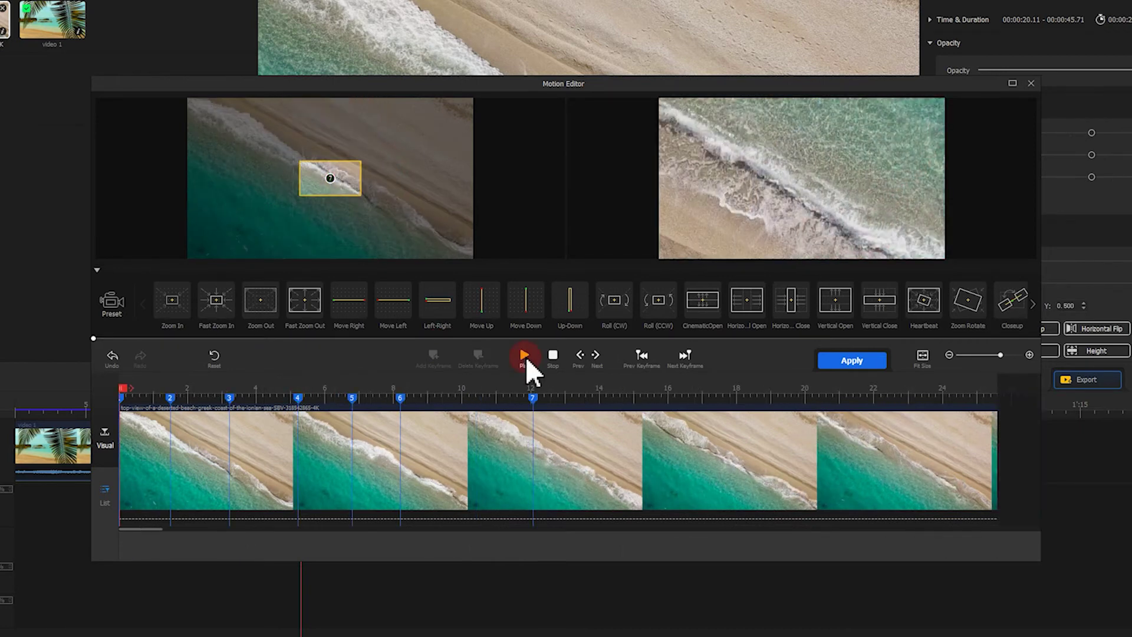